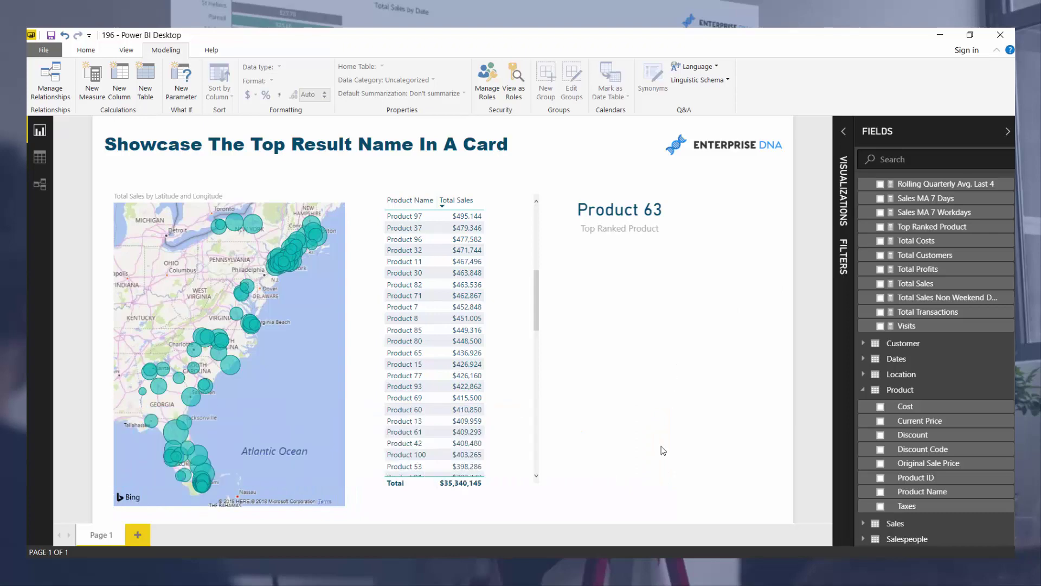
Step: Read the forum question and reply on a highest-sales product-name measure, then return to Power BI
click(623, 580)
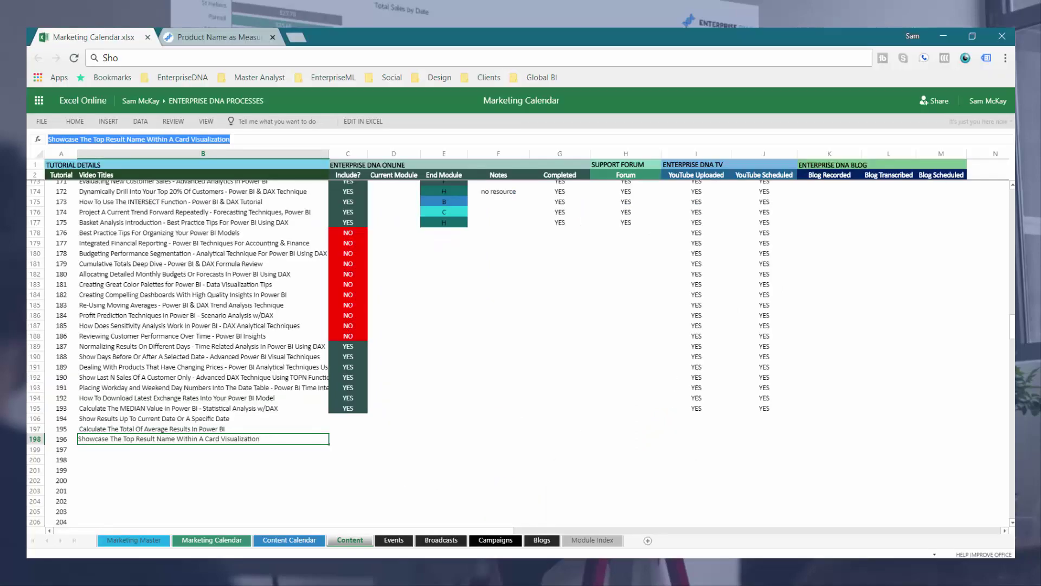
click(170, 33)
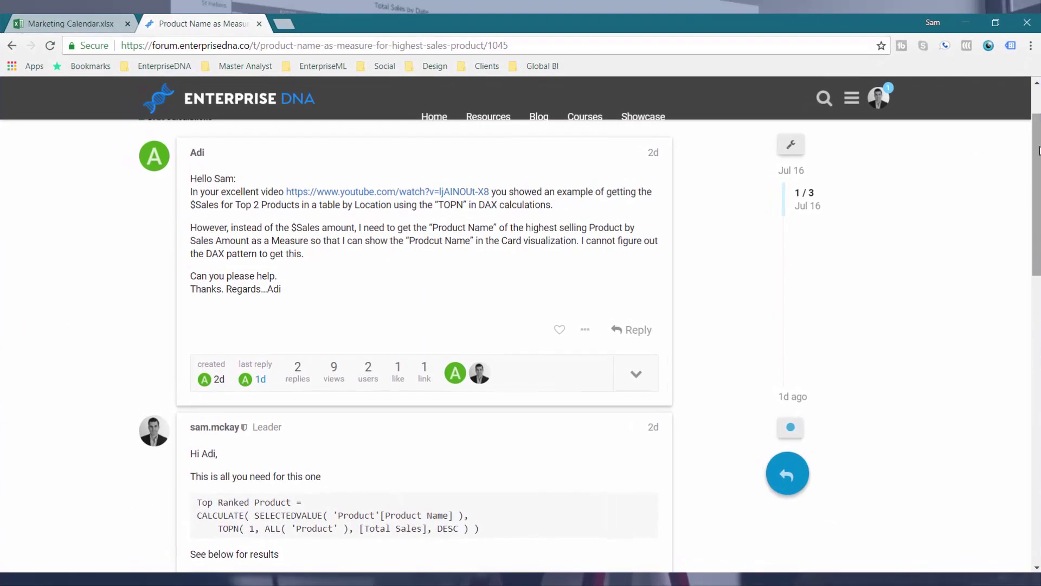
drag(1039, 150, 1038, 166)
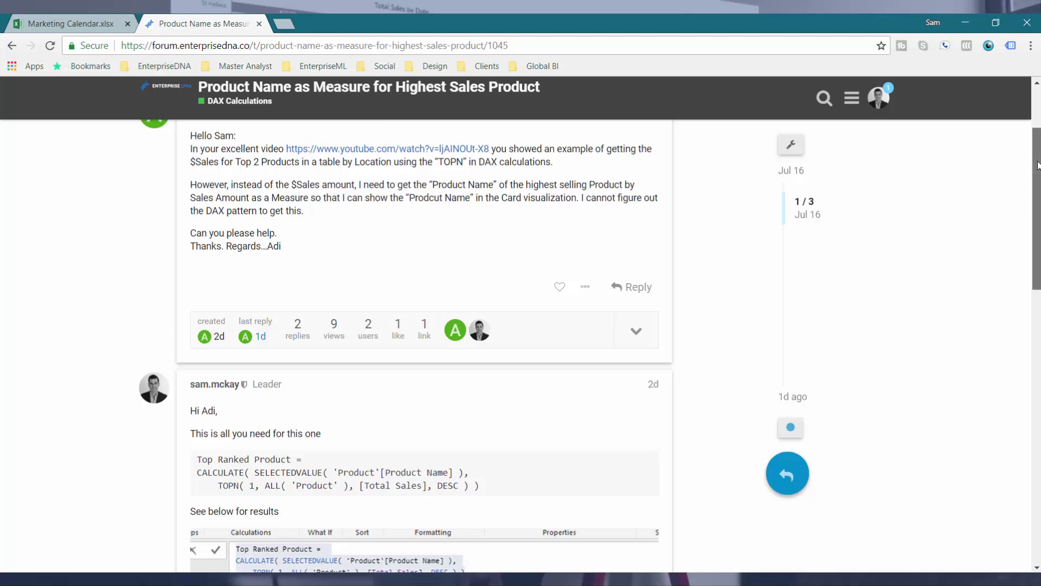
drag(1038, 166, 1038, 125)
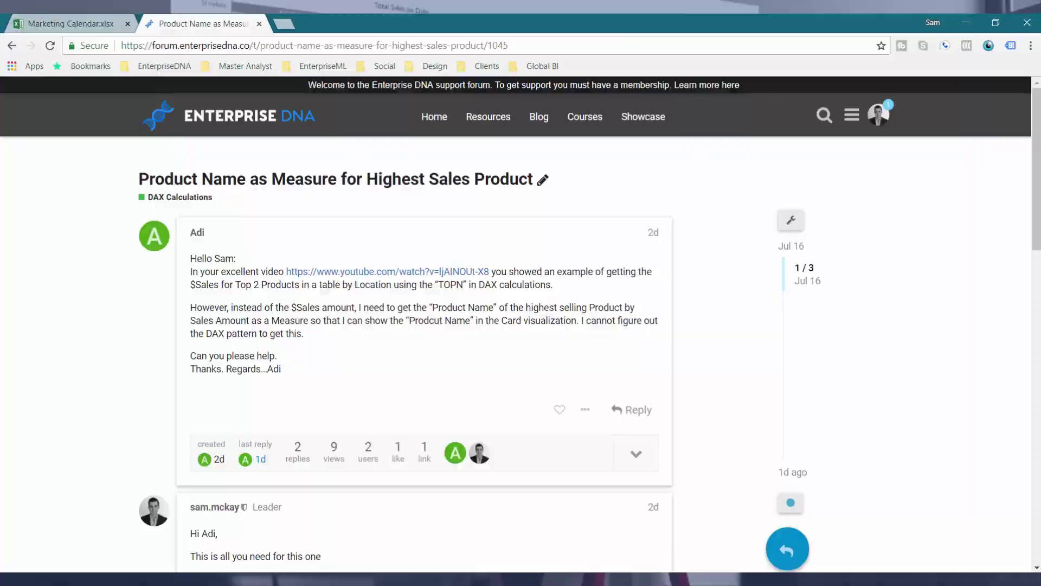
key(alt+Tab)
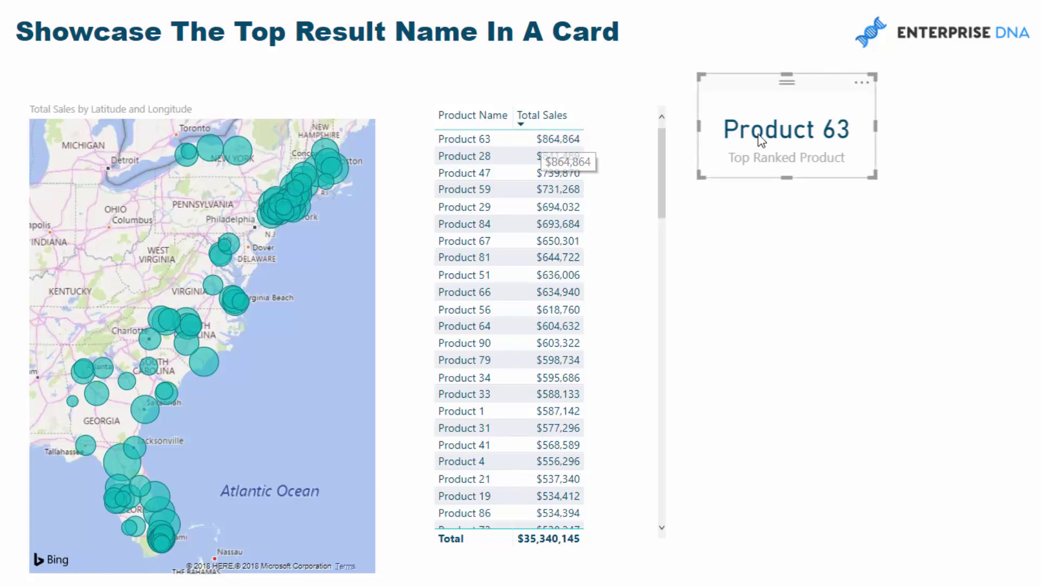
Step: Filter the map to a Virginia location, then a Florida one, so the card shows Product 29
click(212, 285)
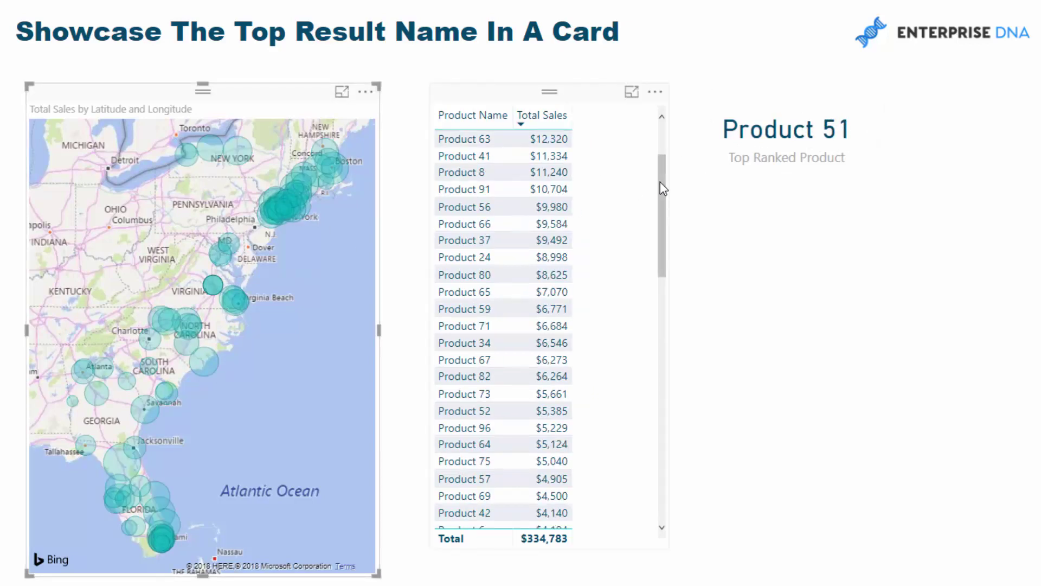
drag(662, 187, 686, 120)
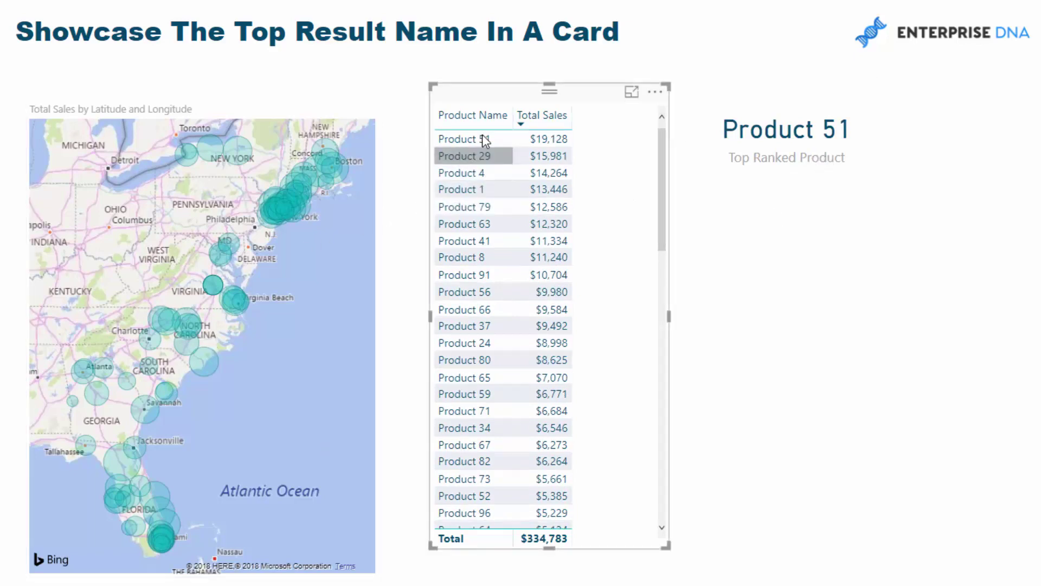
click(154, 504)
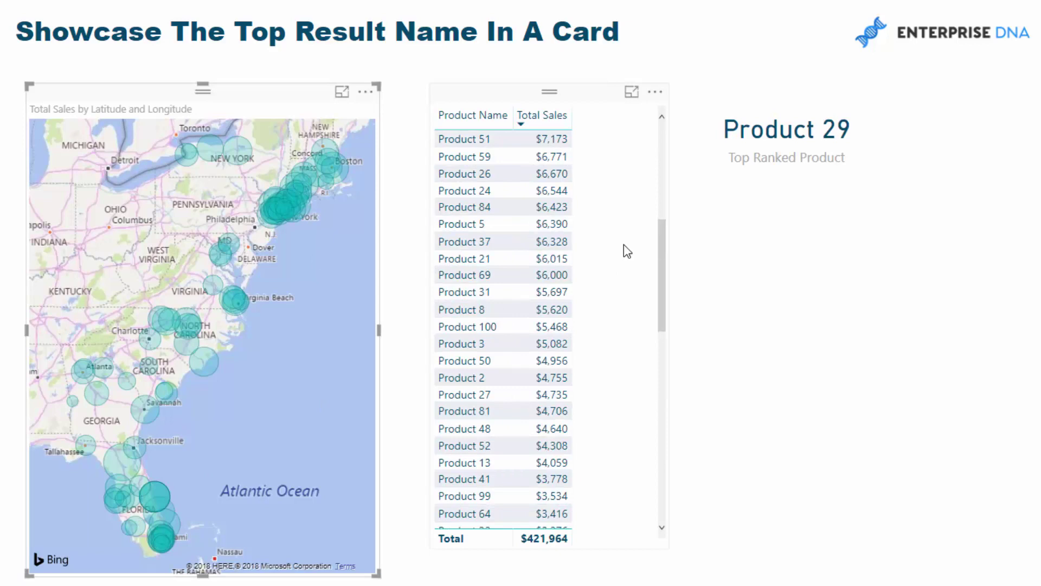
drag(662, 244, 667, 78)
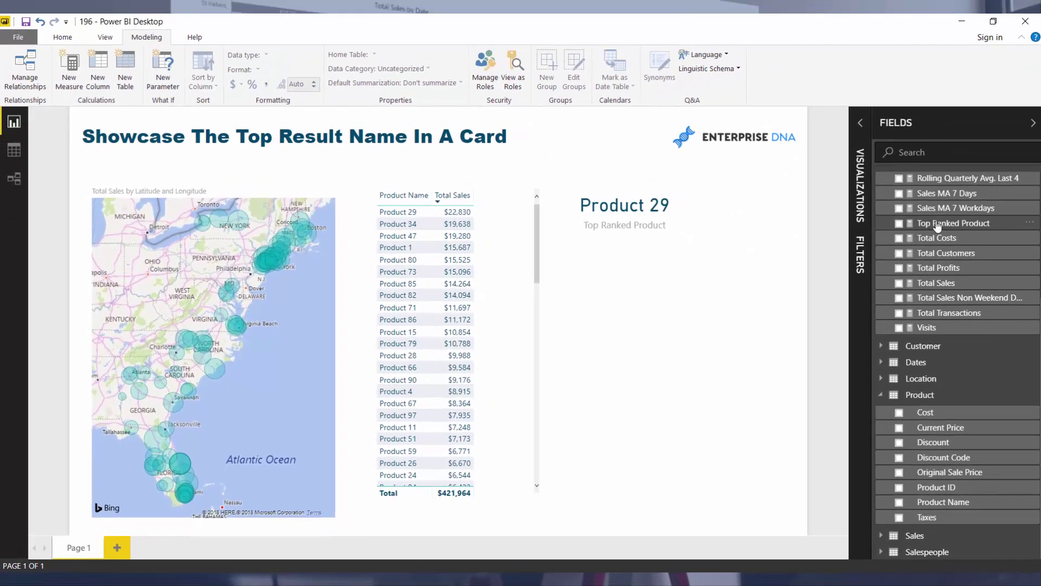
Step: Show the Top Ranked Product measure's full DAX formula in the expanded formula bar
click(1025, 206)
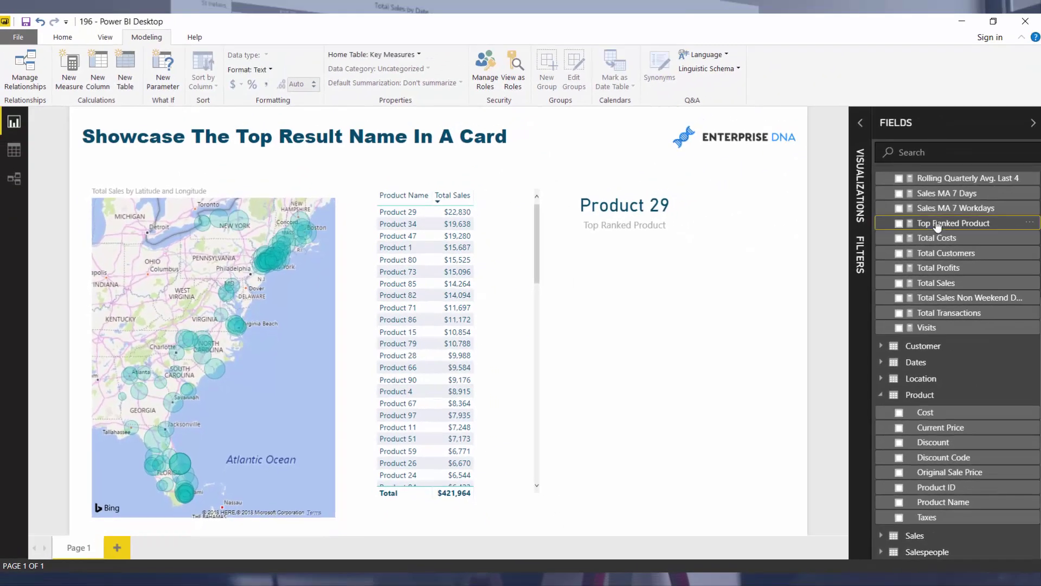
click(838, 118)
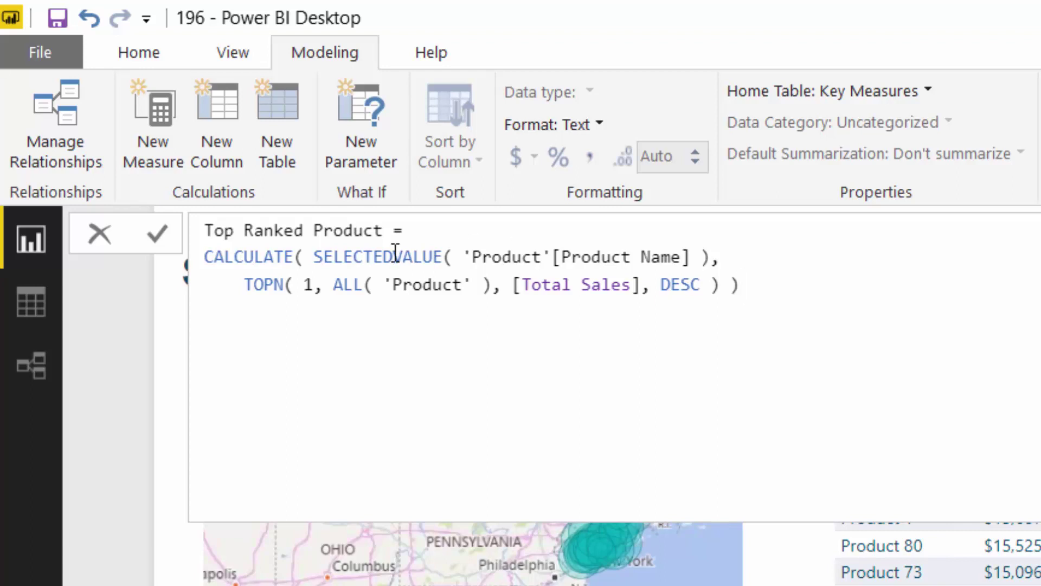
drag(247, 286, 730, 274)
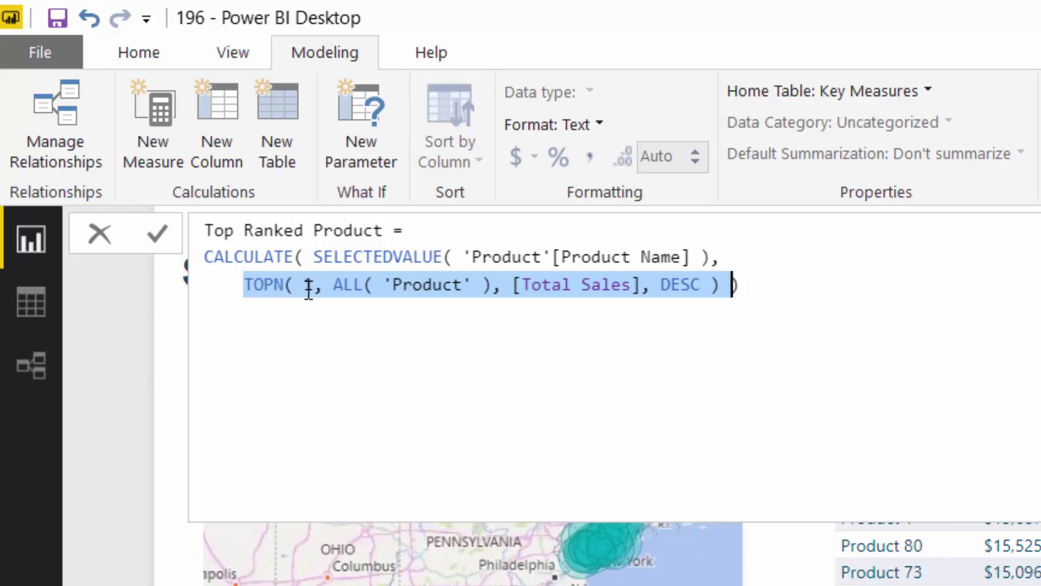
drag(294, 284, 323, 288)
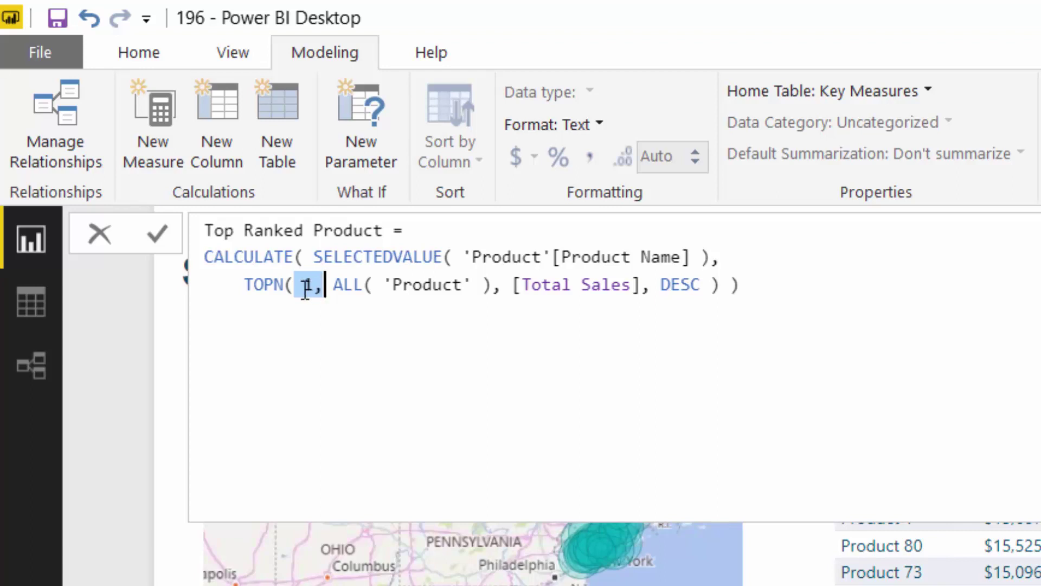
drag(302, 290, 634, 284)
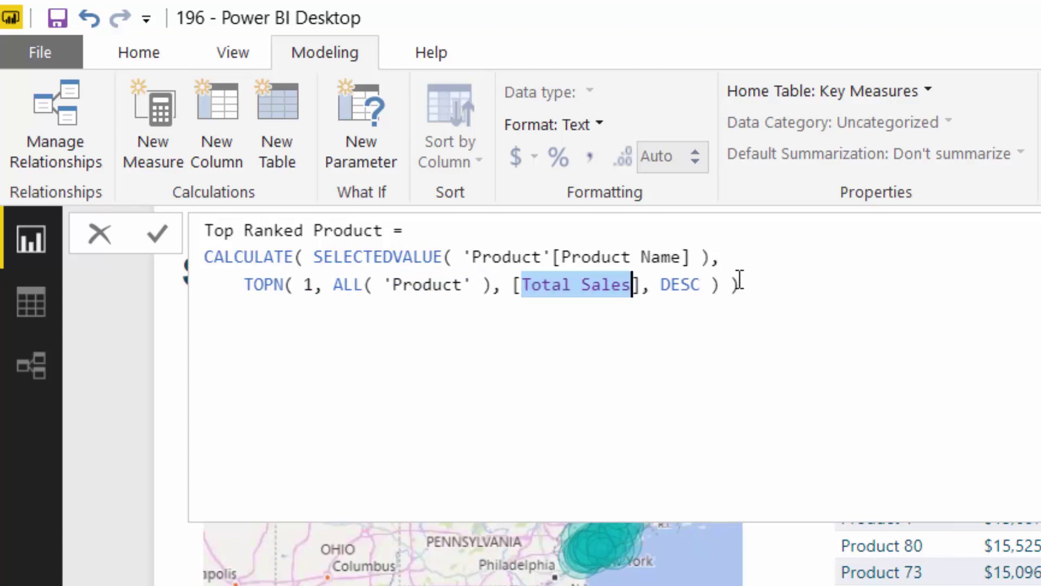
drag(725, 285, 245, 278)
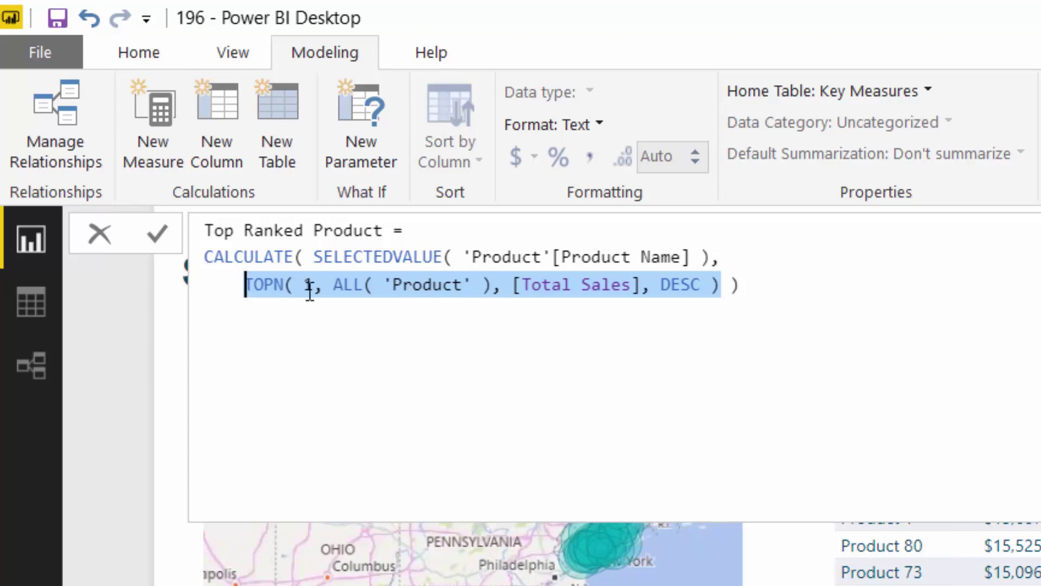
Step: Highlight the SELECTEDVALUE expression, the whole formula and TOPN's 1 argument, then leave without changes
drag(320, 261, 714, 261)
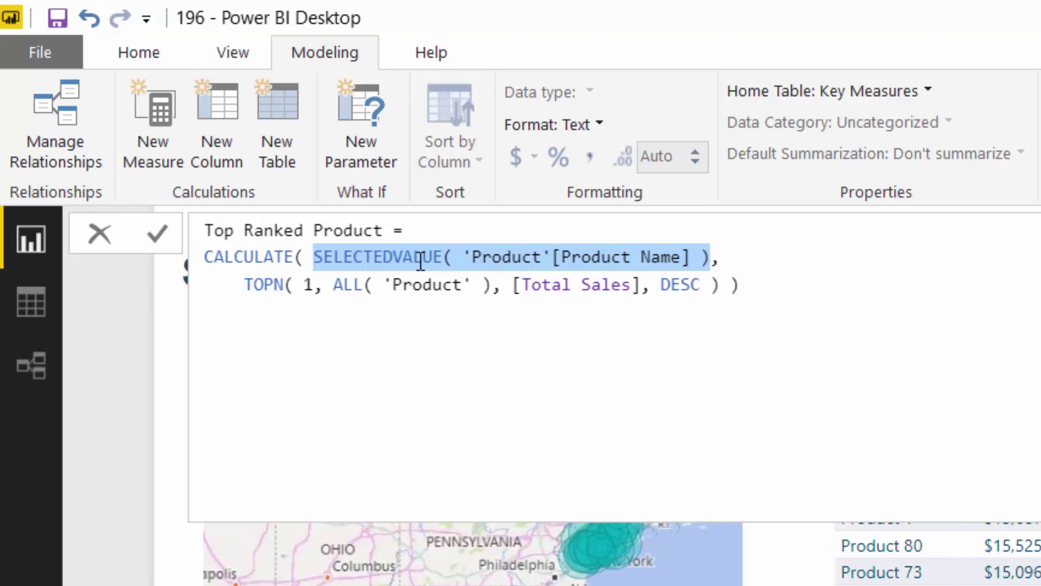
drag(761, 283, 206, 238)
click(244, 283)
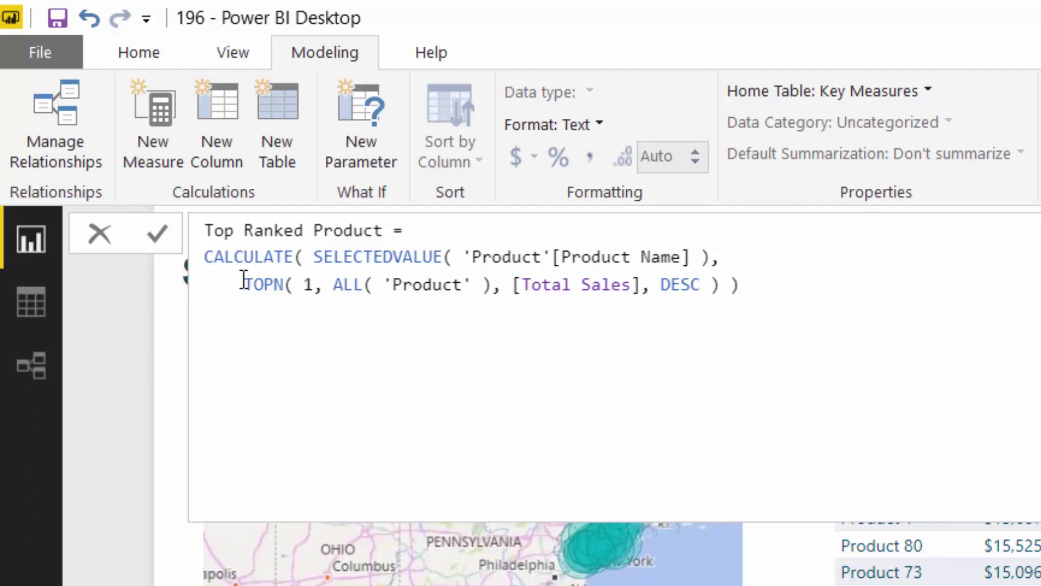
drag(294, 283, 318, 284)
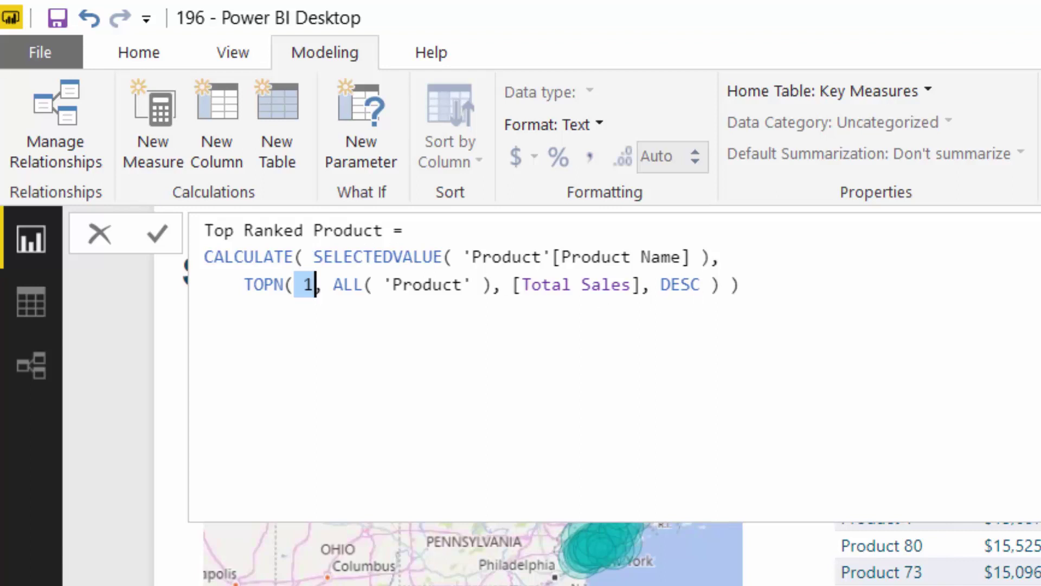
key(alt+Tab)
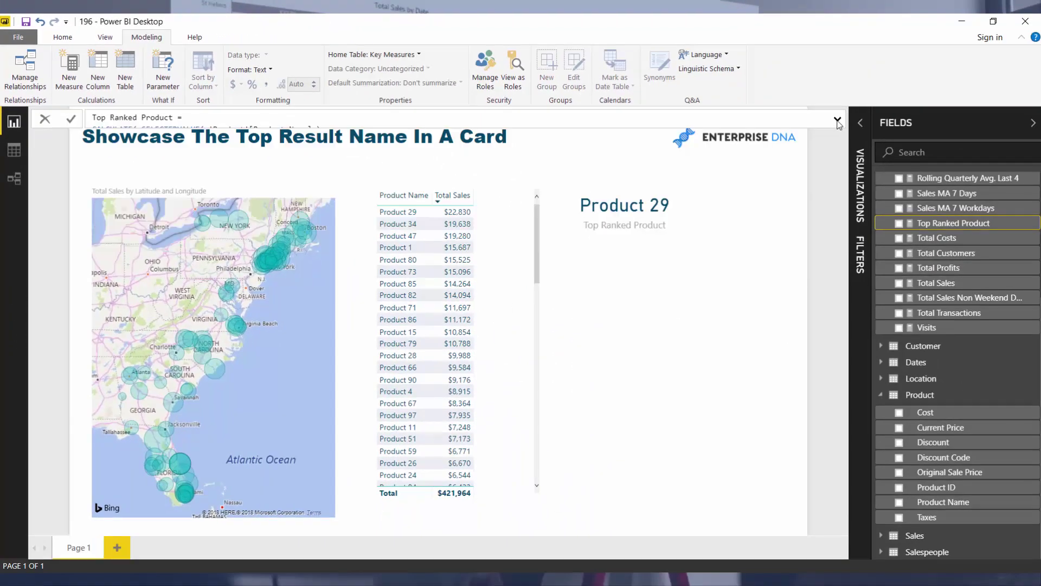
Step: Return to the report, show the Visualizations pane and check which measure feeds the top-ranked product card
click(623, 197)
click(835, 134)
click(860, 123)
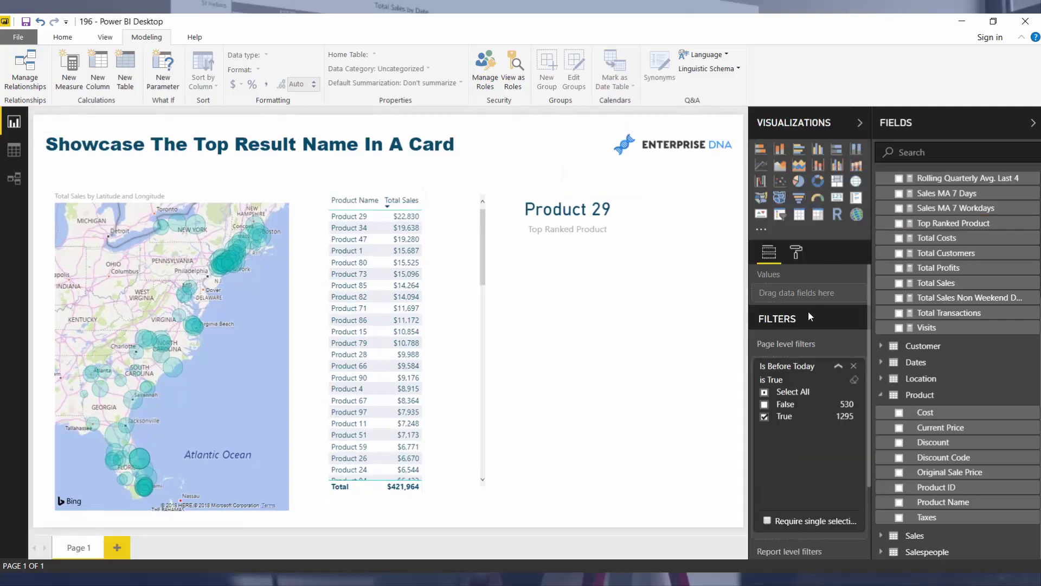
click(600, 202)
click(899, 223)
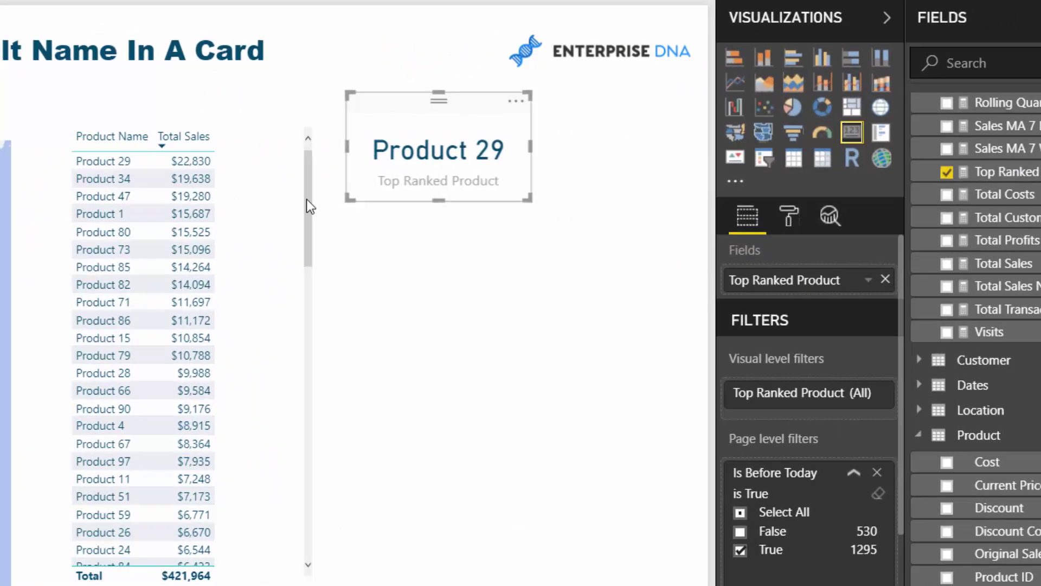
Step: Filter to the upstate New York location, showing Product 79, and expand the Top Ranked Product formula
click(210, 149)
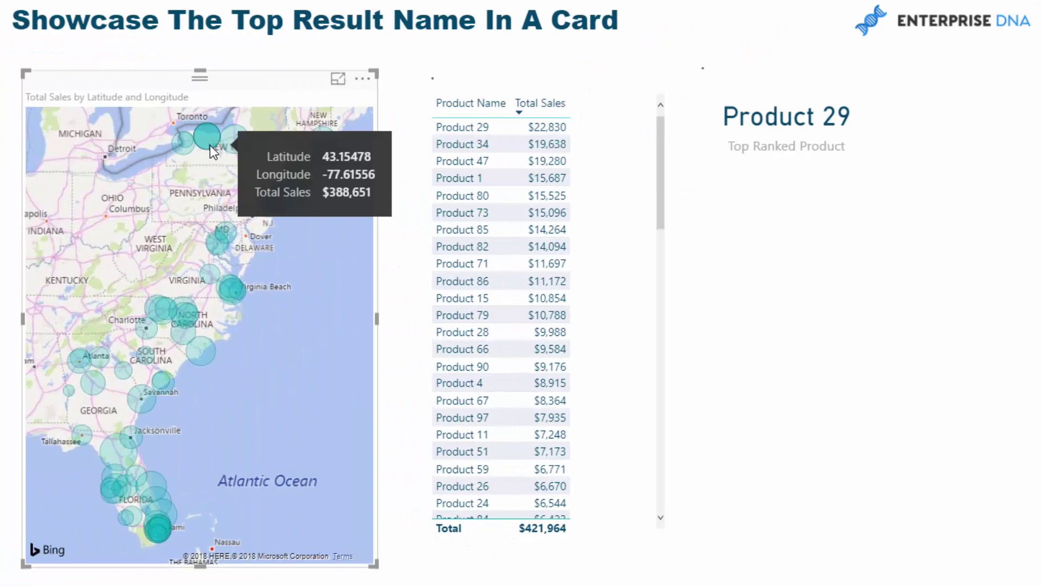
click(210, 145)
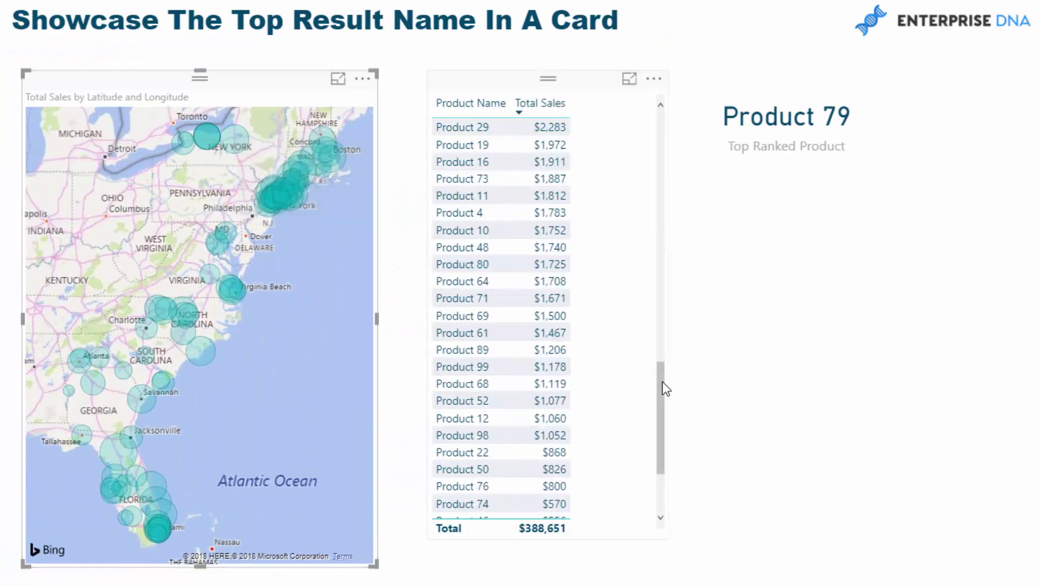
drag(662, 382, 663, 122)
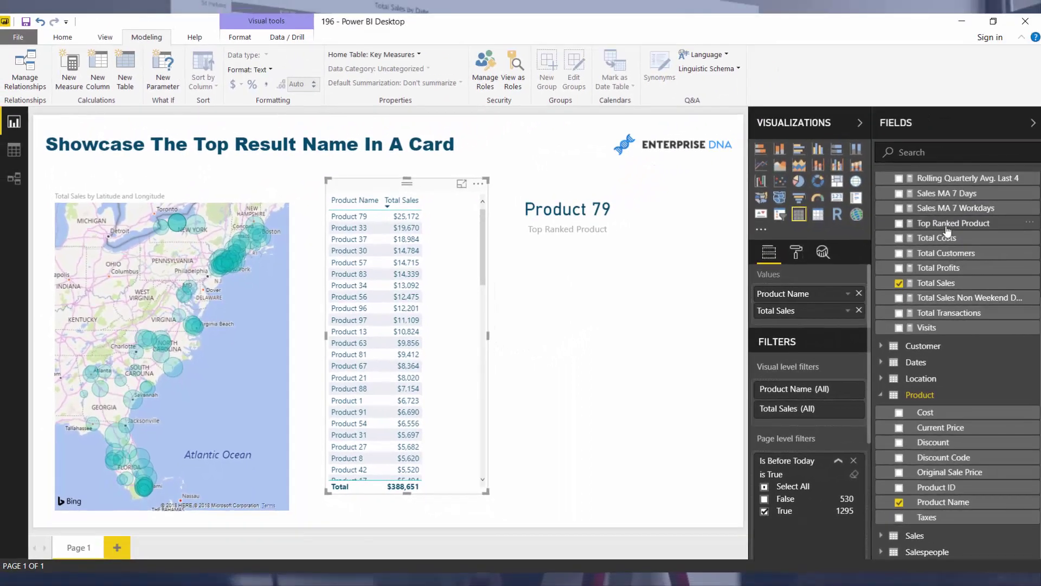
click(948, 230)
click(736, 122)
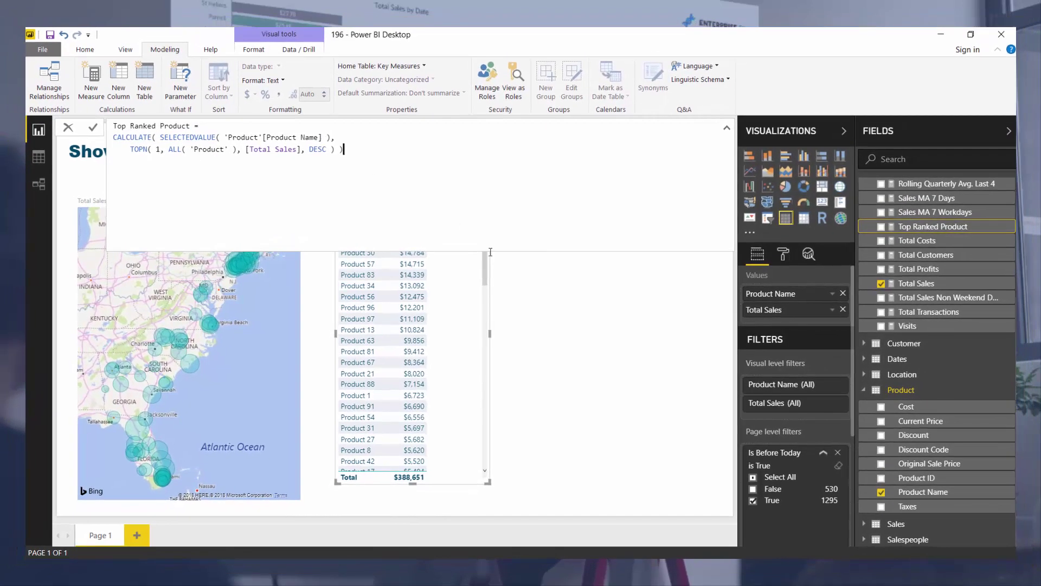
Step: Commit the unchanged Top Ranked Product formula and collapse the formula bar to one line
key(Return)
click(726, 129)
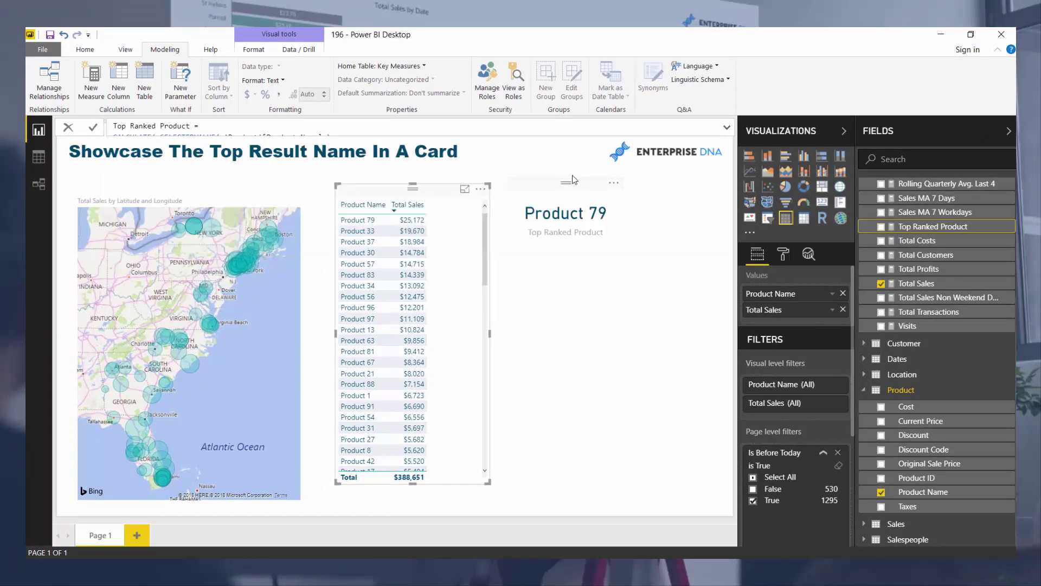